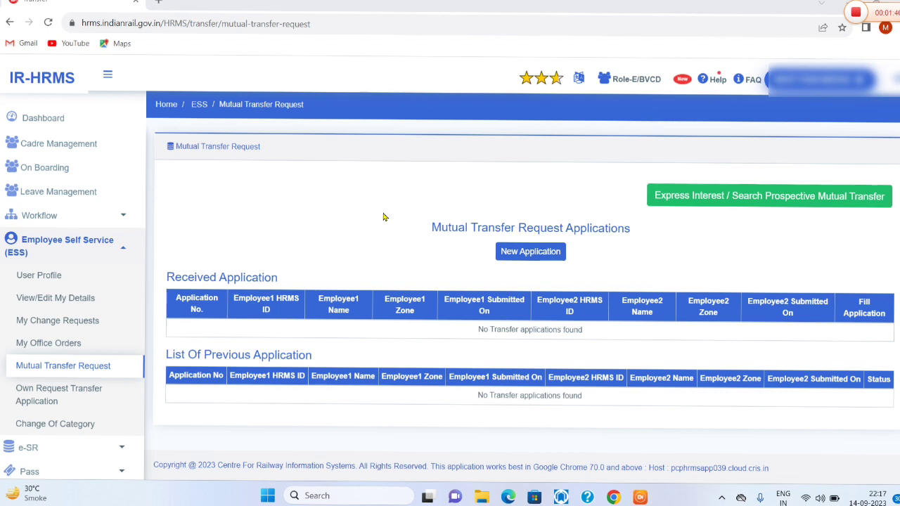
Return to the dashboard and expand the Employee Self Service (ESS) menu
click(63, 117)
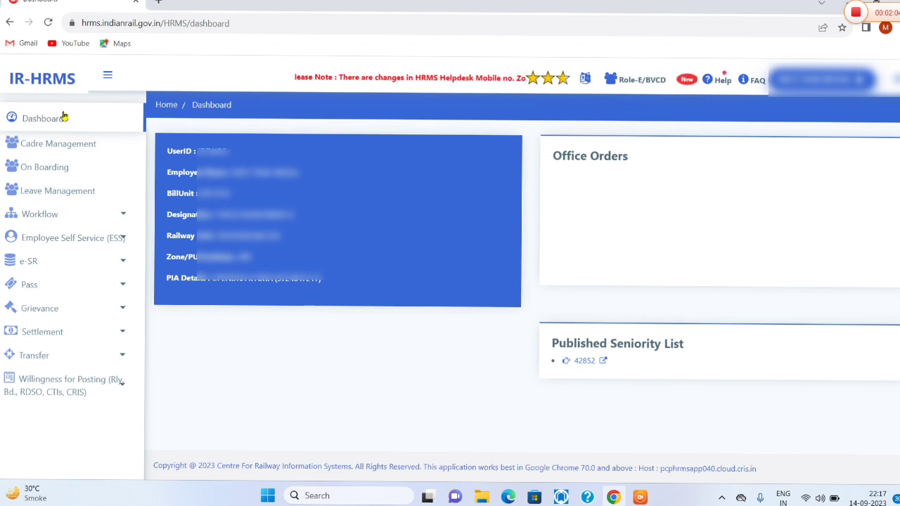
click(83, 243)
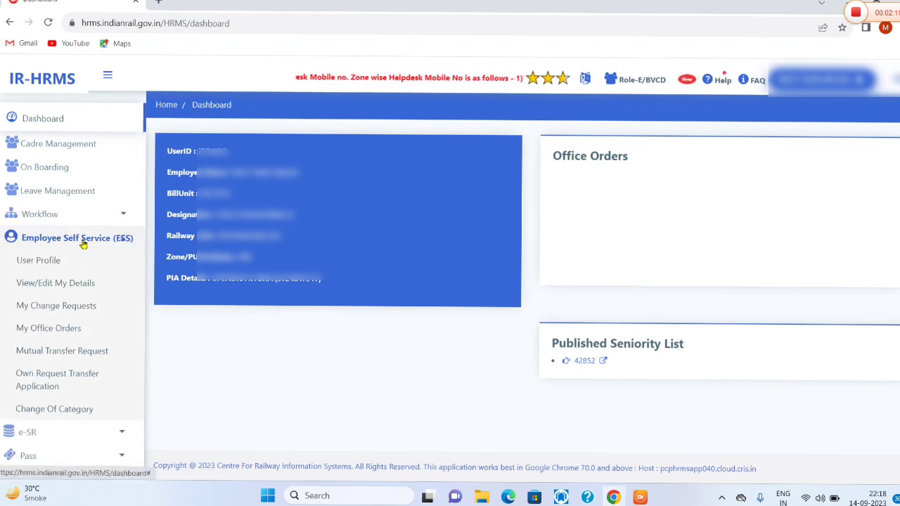
Go to Mutual Transfer Request under ESS and start a new application
click(67, 355)
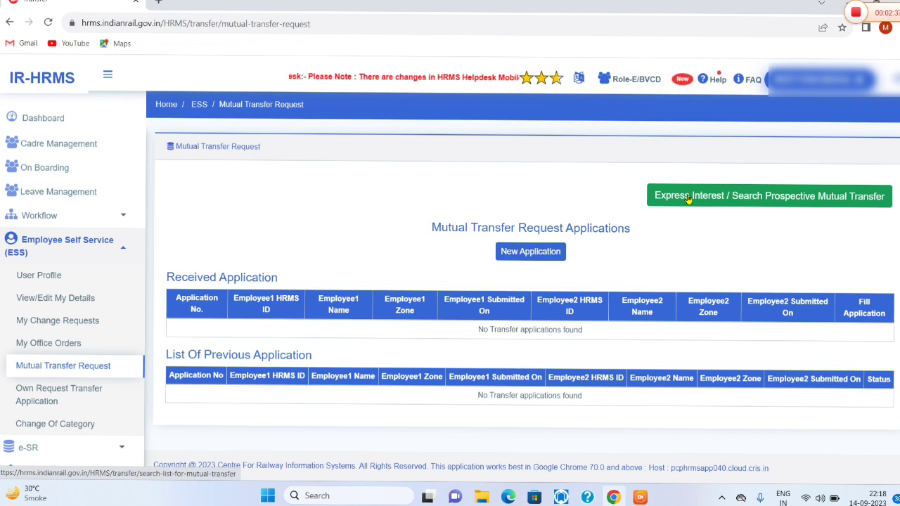
click(514, 262)
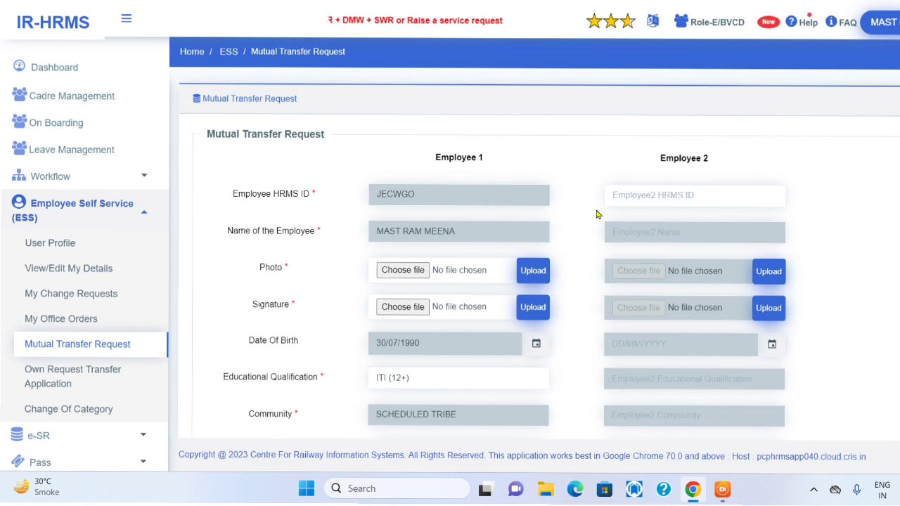
scroll(814, 345, down, 1)
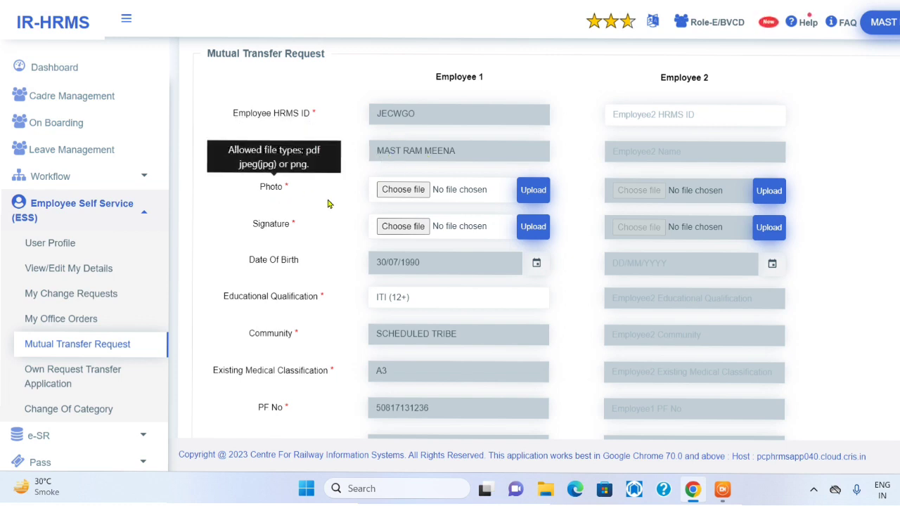
Upload Employee 1's photo to the transfer form
click(387, 196)
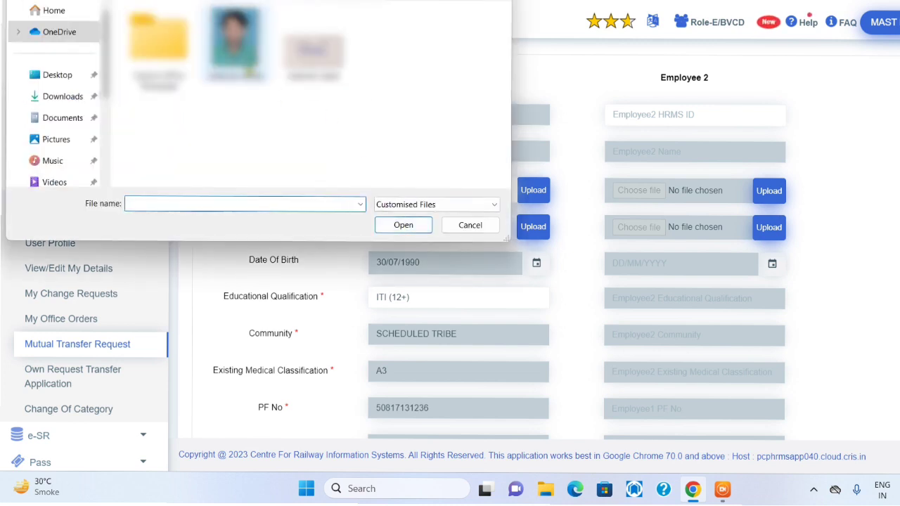
click(246, 70)
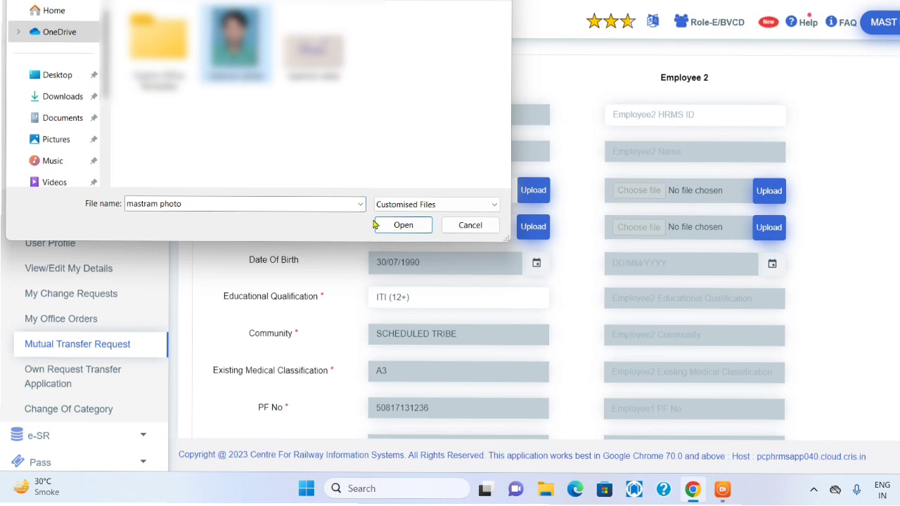
click(403, 225)
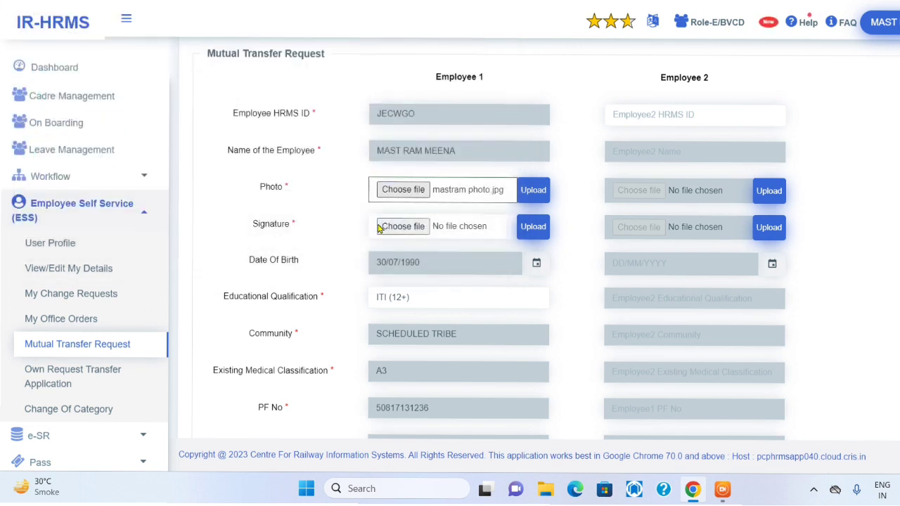
click(523, 193)
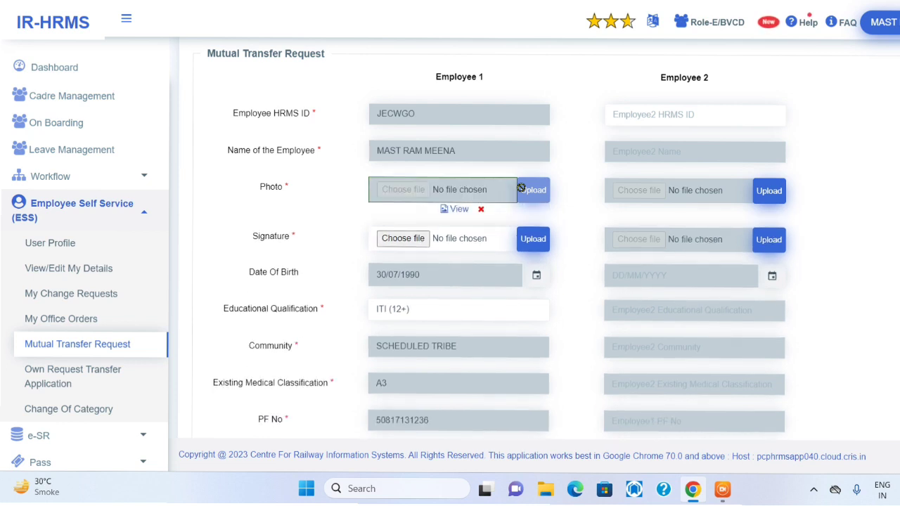
Upload Employee 1's signature to the transfer form
click(399, 239)
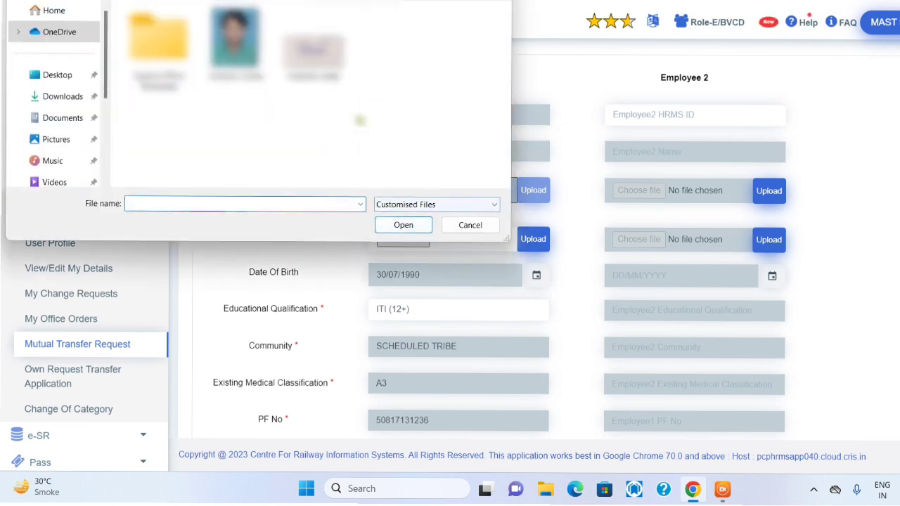
click(332, 78)
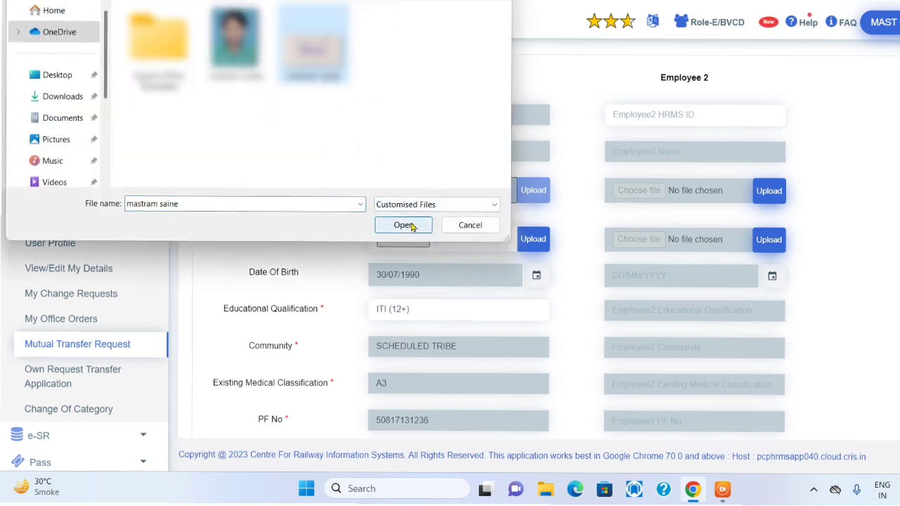
click(403, 225)
click(539, 238)
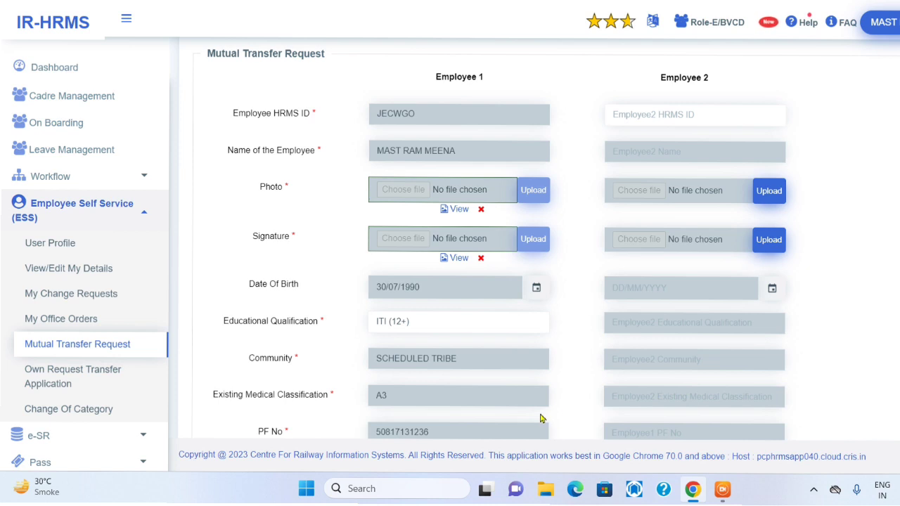
scroll(346, 147, down, 4)
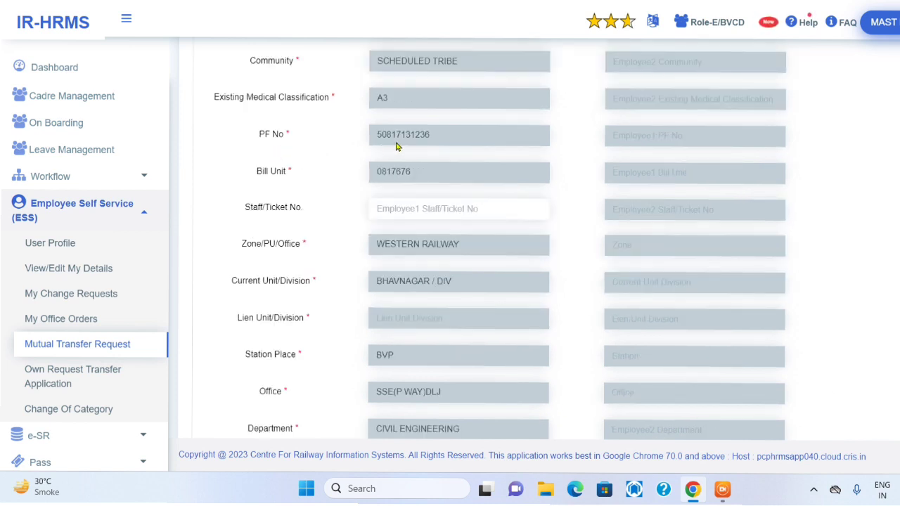
click(386, 213)
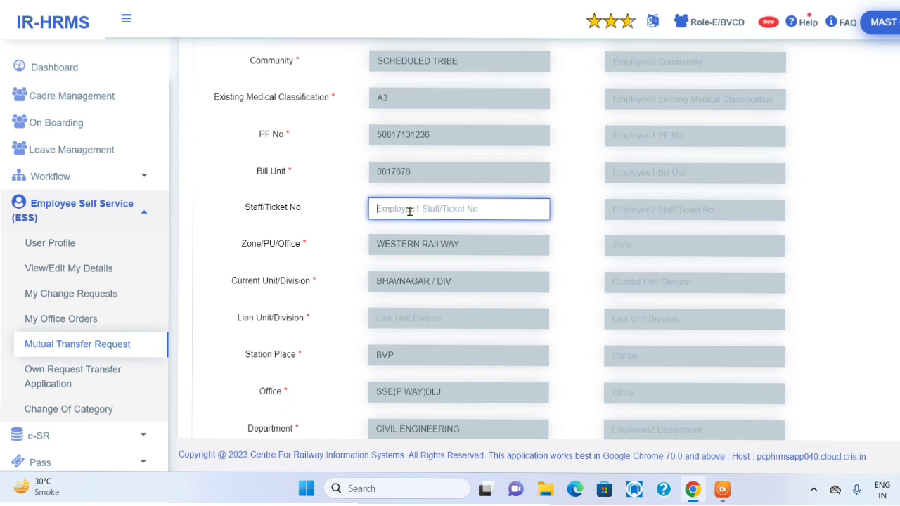
click(377, 255)
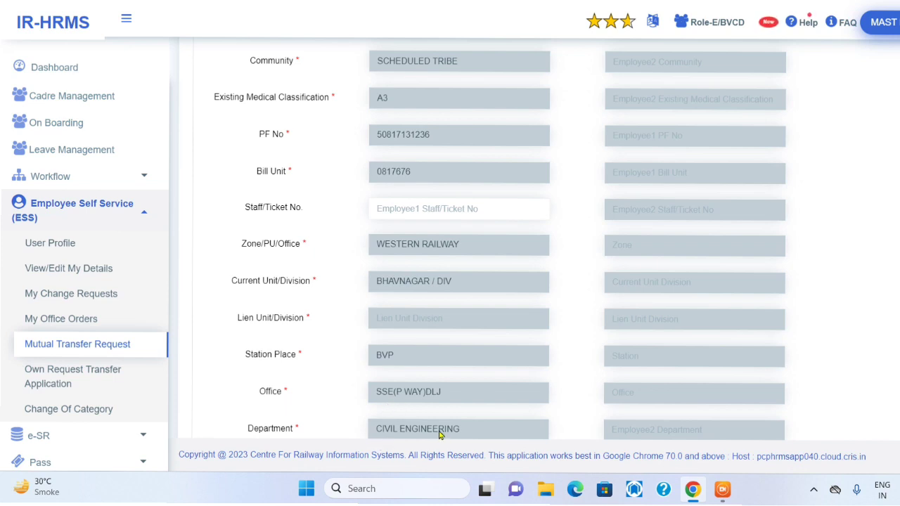
scroll(443, 430, down, 5)
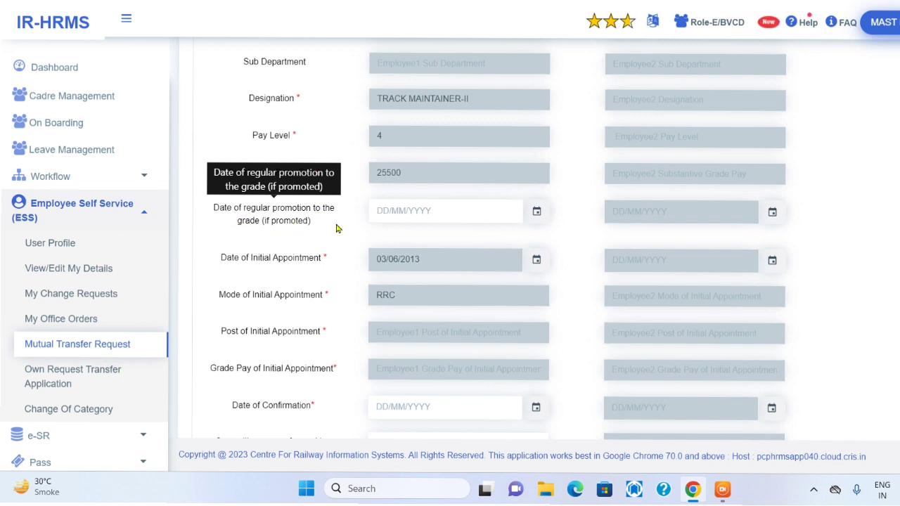
Set Employee 1's date of regular promotion to the grade to 31/05/2021
click(400, 213)
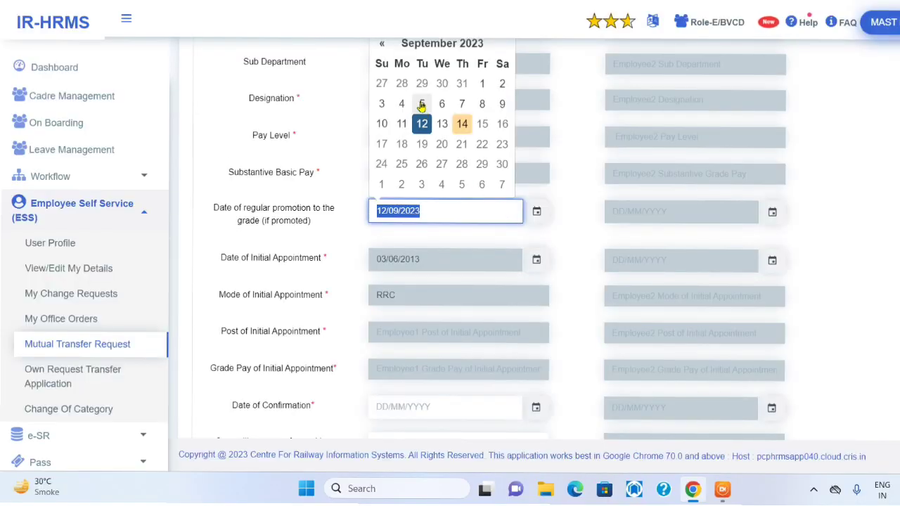
click(422, 44)
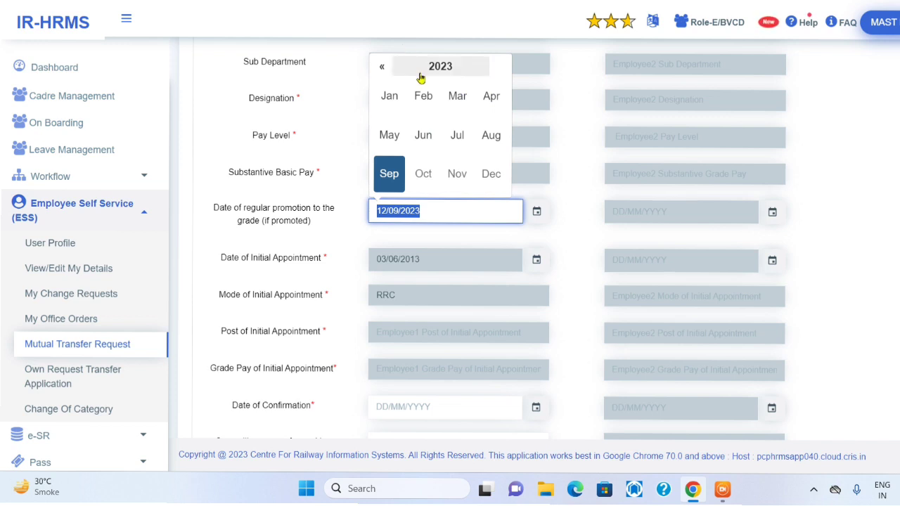
click(420, 70)
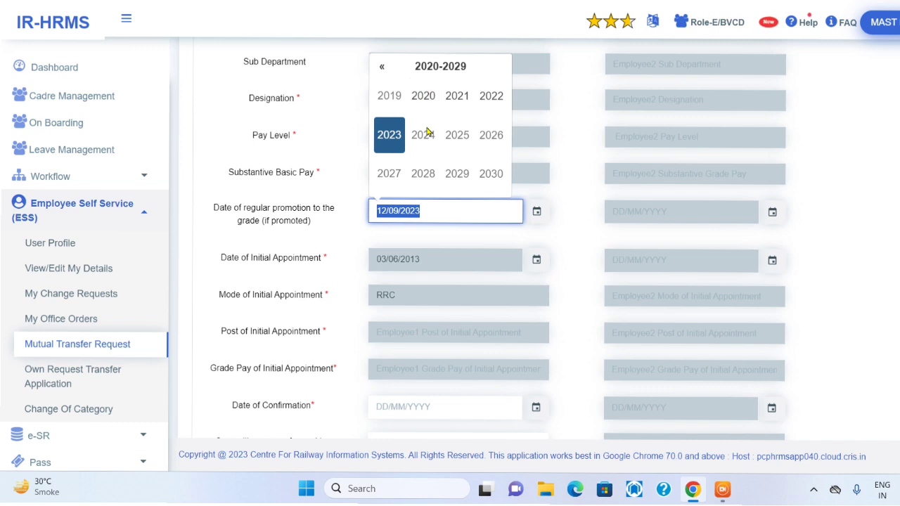
click(457, 99)
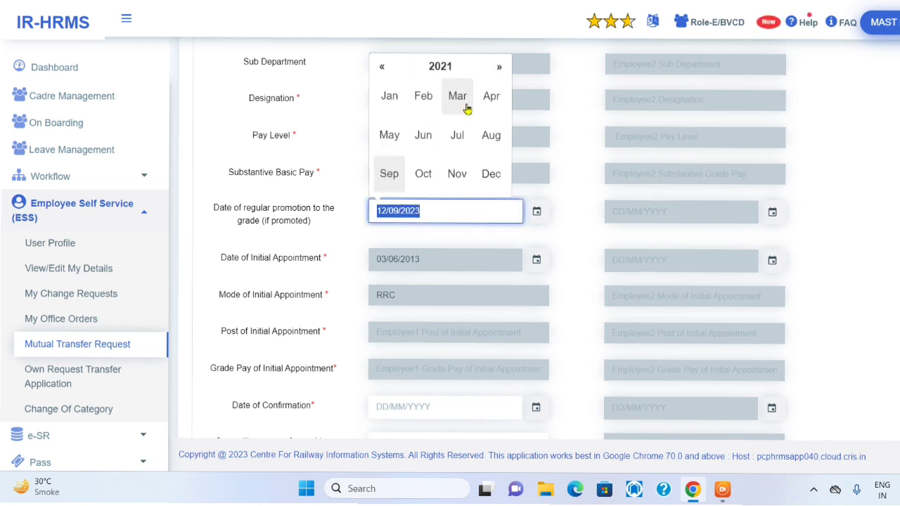
click(425, 136)
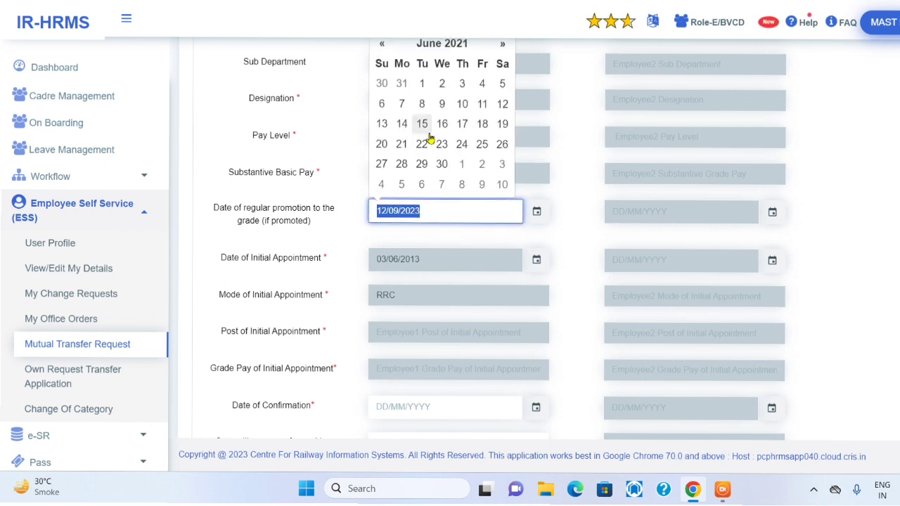
click(402, 85)
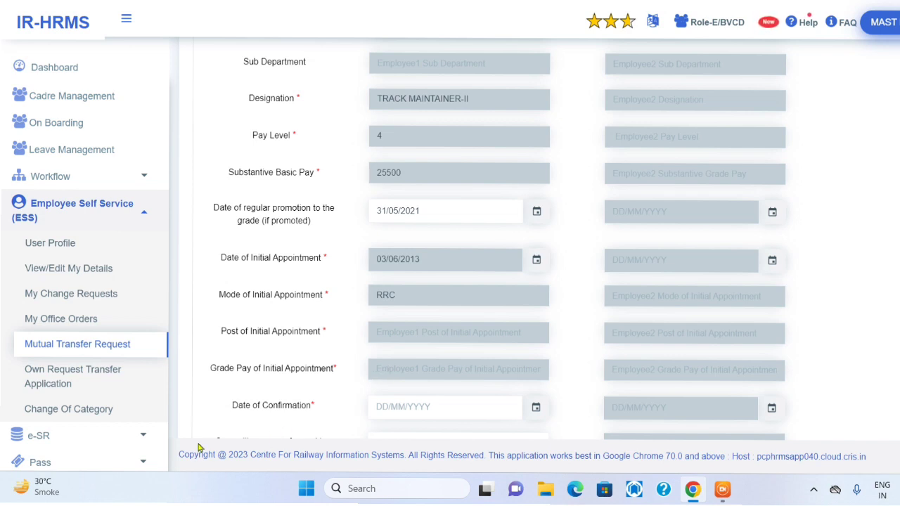
Set Employee 1's Date of Confirmation to 31/05/2021 using the calendar picker
click(403, 413)
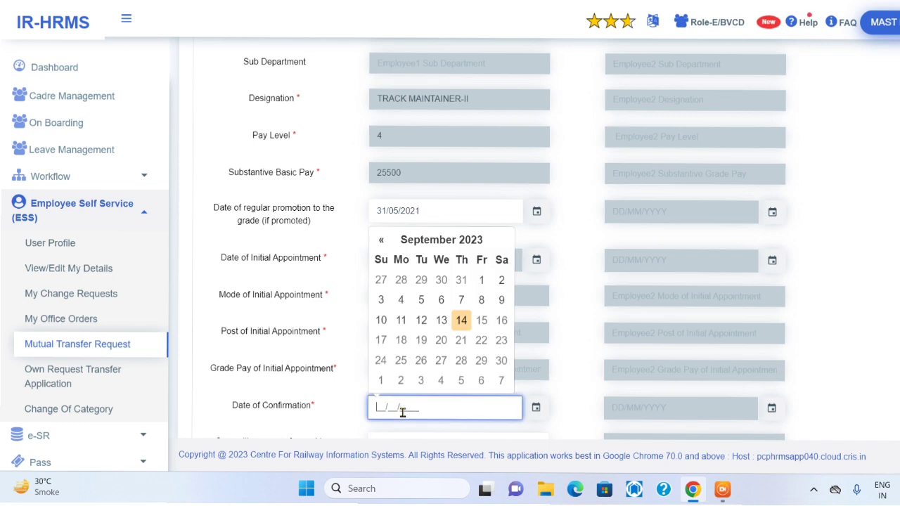
click(417, 242)
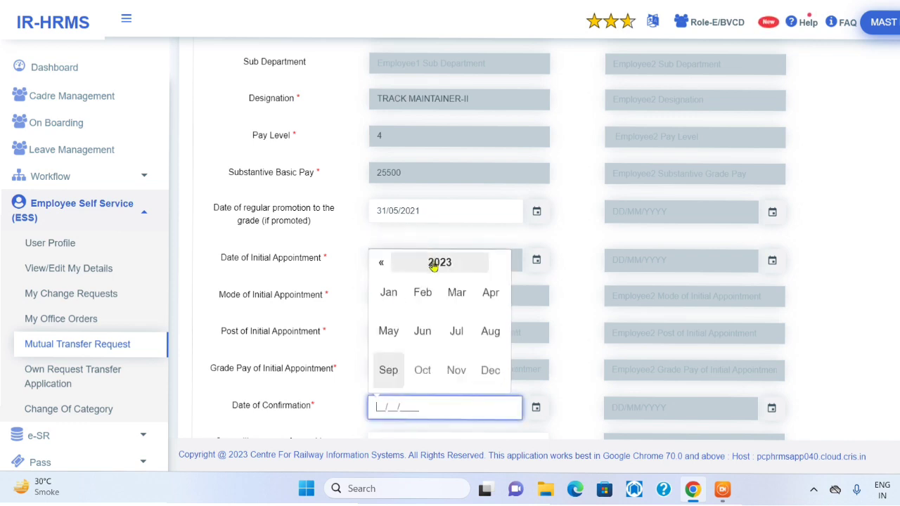
click(434, 264)
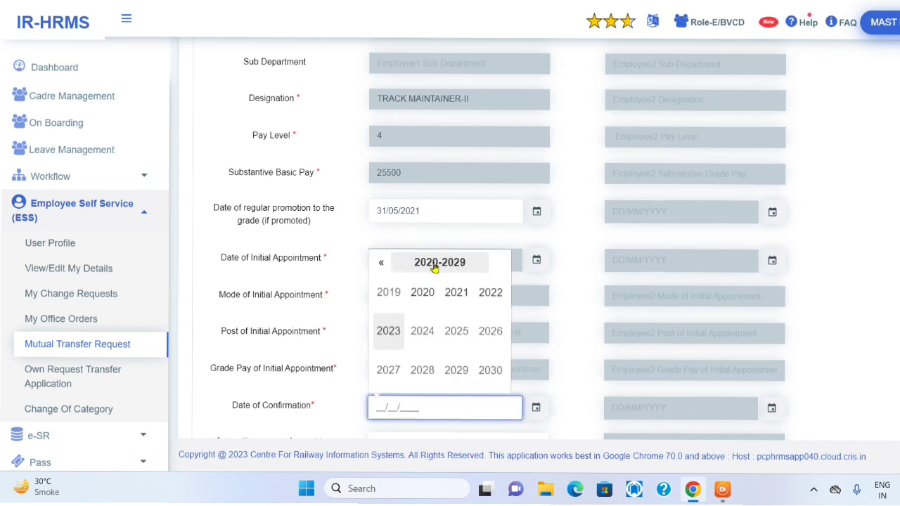
click(456, 294)
click(422, 341)
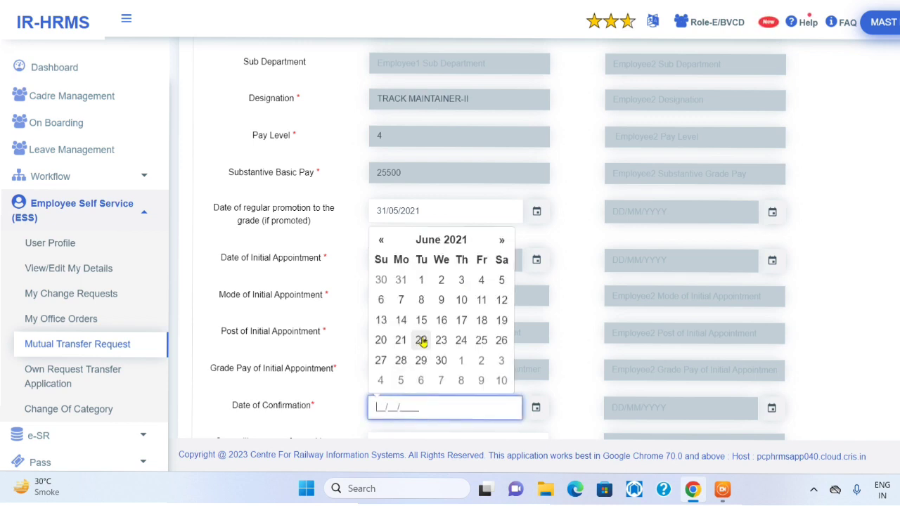
click(400, 280)
scroll(467, 359, down, 5)
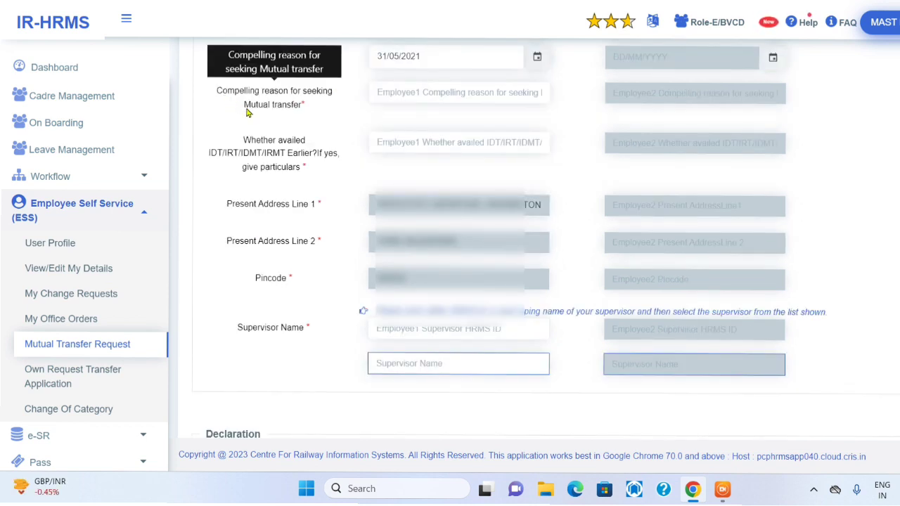
Enter 'TO SOLVE D0MESTIC PROBLEM' as the compelling reason for mutual transfer
click(380, 96)
text(TO SOLVE D0MESTIC)
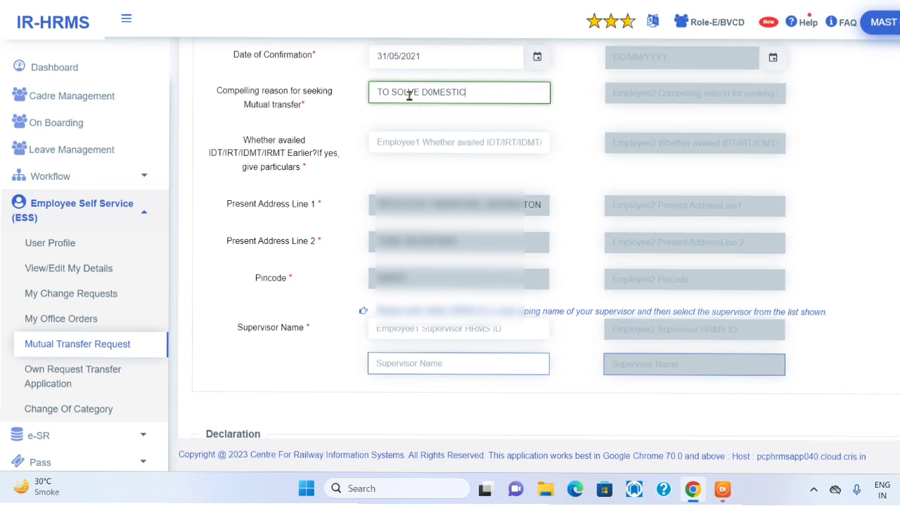
text( PROBLEM)
Answer NO to whether IDT/IRT/IDMT/IRMT was availed earlier
click(395, 147)
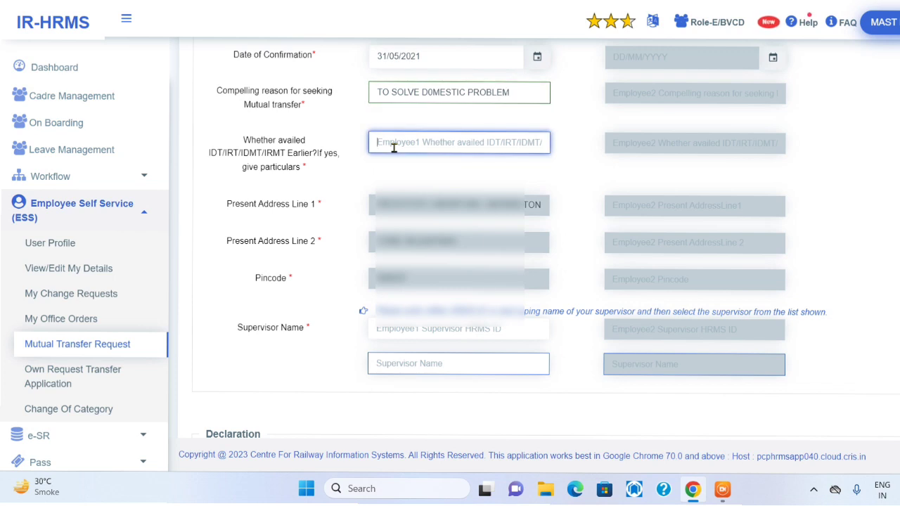
text(NO)
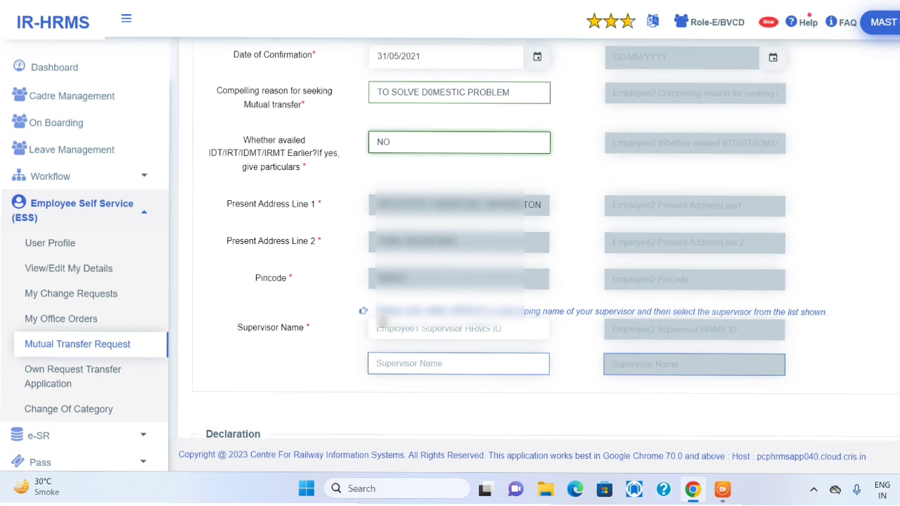
Search the supervisor by name and select the match so the HRMS ID auto-fills
click(413, 365)
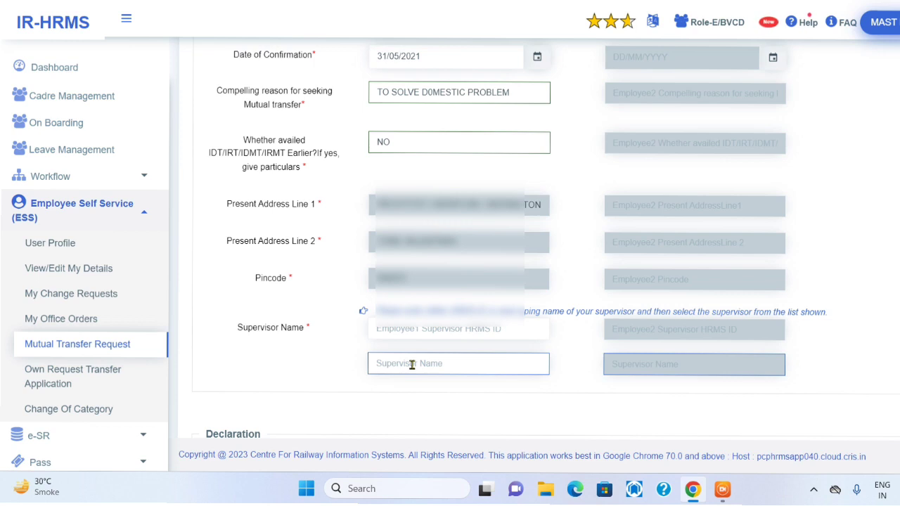
click(441, 370)
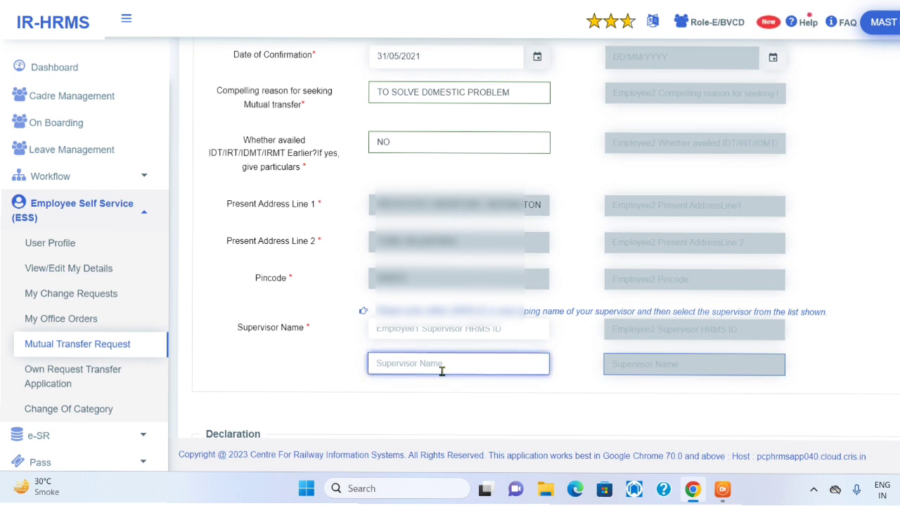
text(SURES)
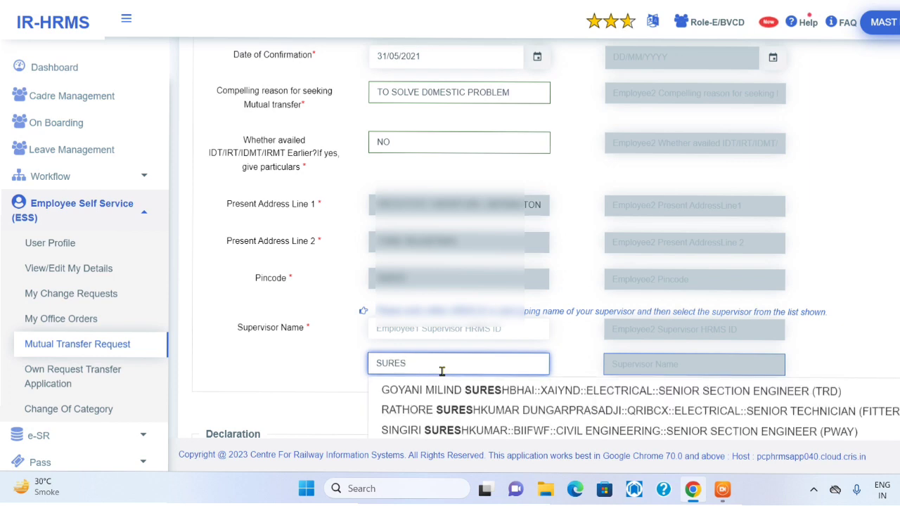
text(H)
click(451, 431)
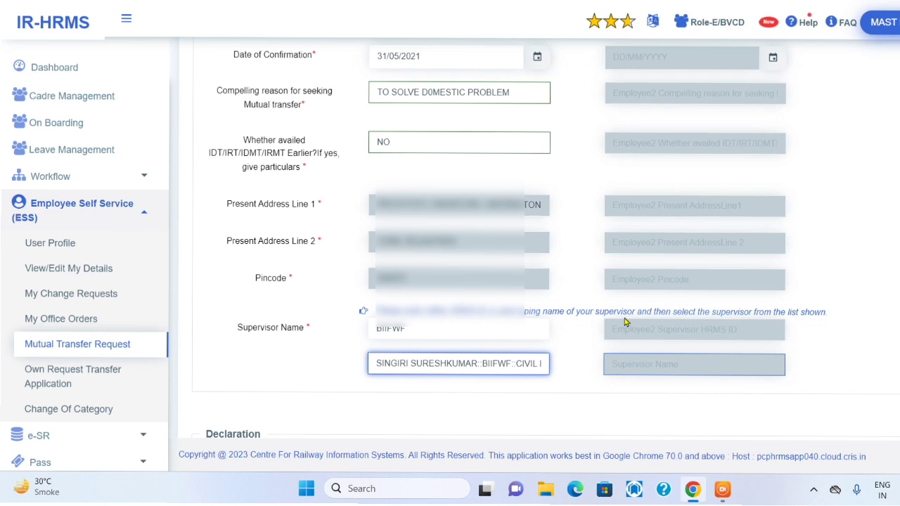
scroll(625, 322, up, 10)
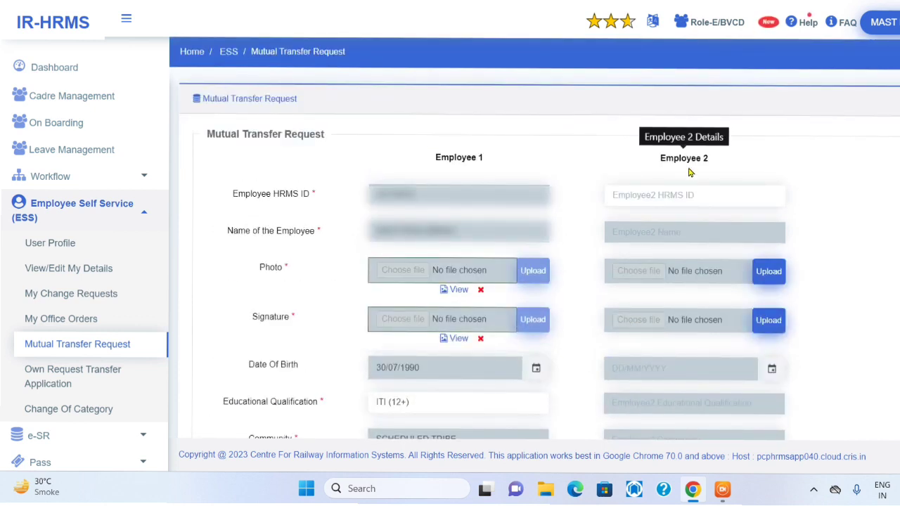
Enter the partner's HRMS ID for Employee 2, then scroll down to the Declaration section
click(670, 198)
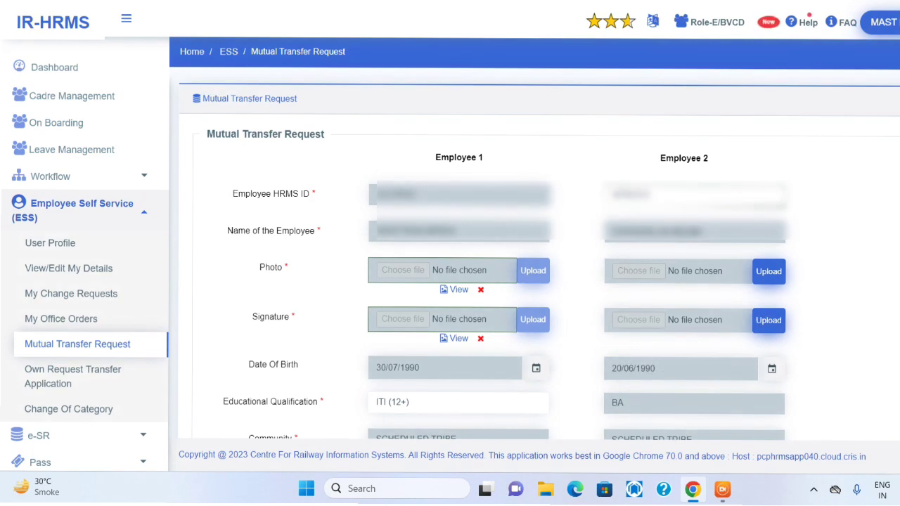
scroll(534, 239, down, 3)
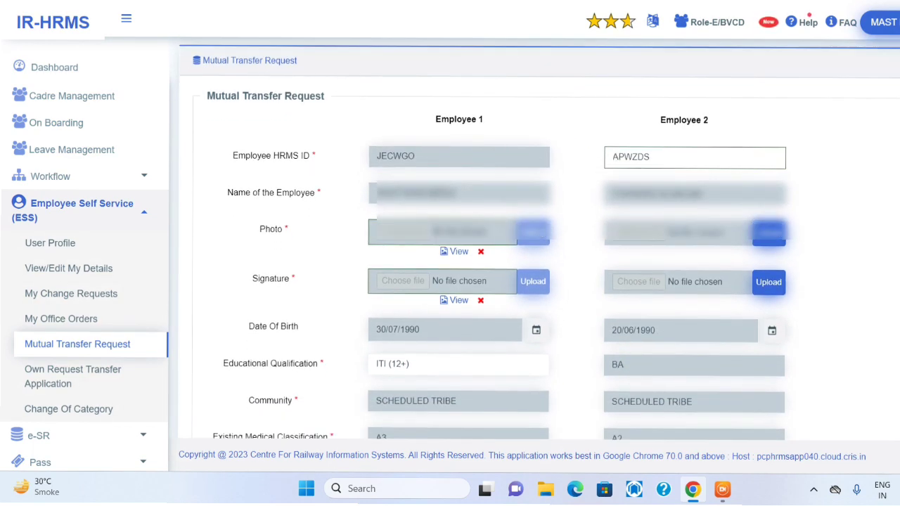
scroll(869, 356, down, 9)
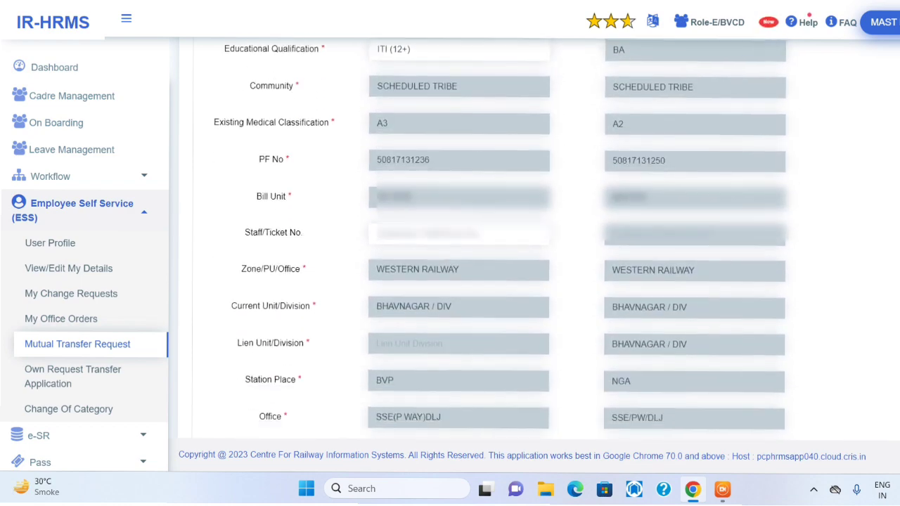
scroll(717, 335, up, 10)
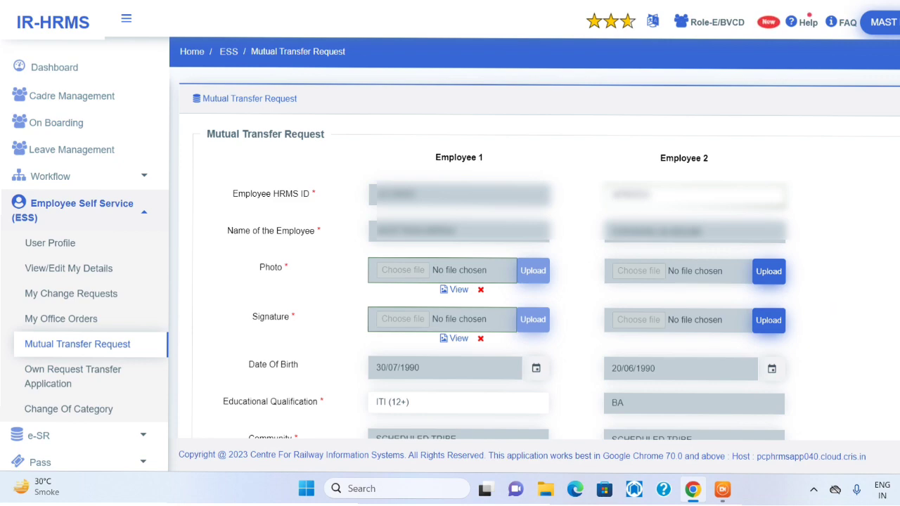
scroll(535, 239, down, 10)
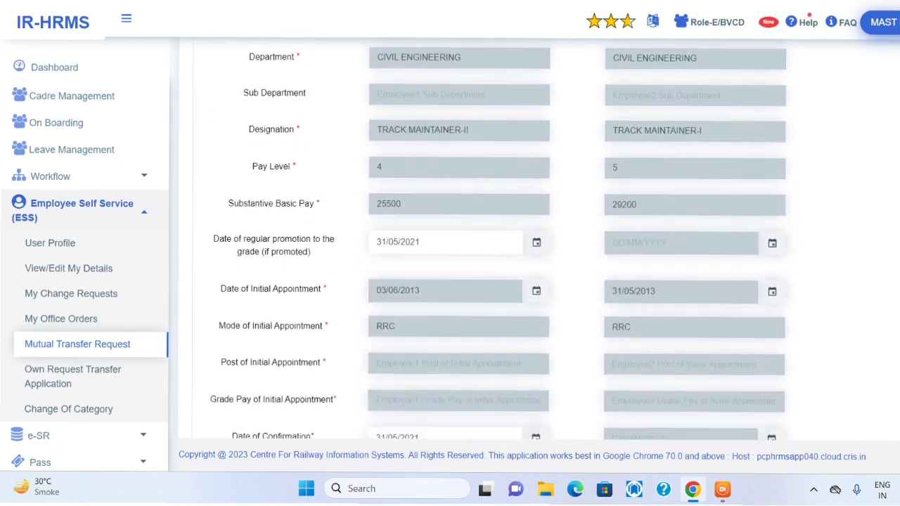
scroll(535, 239, down, 5)
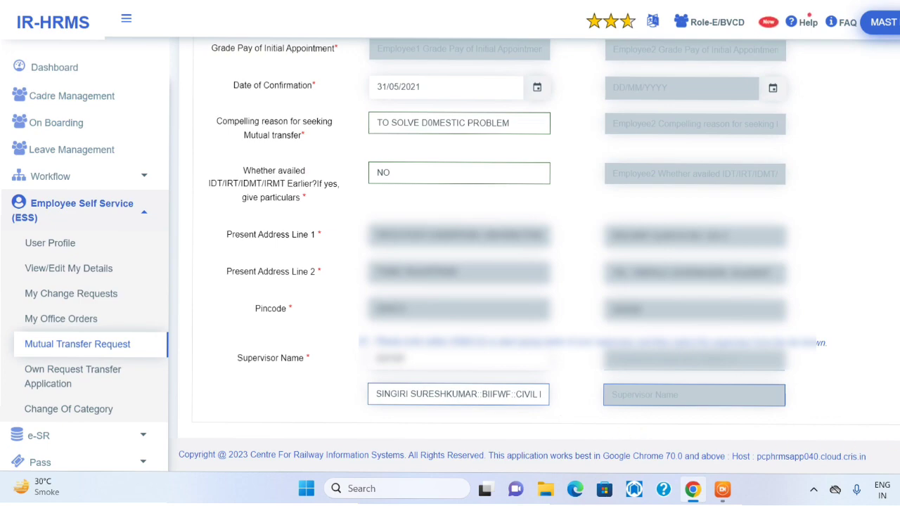
scroll(199, 224, down, 4)
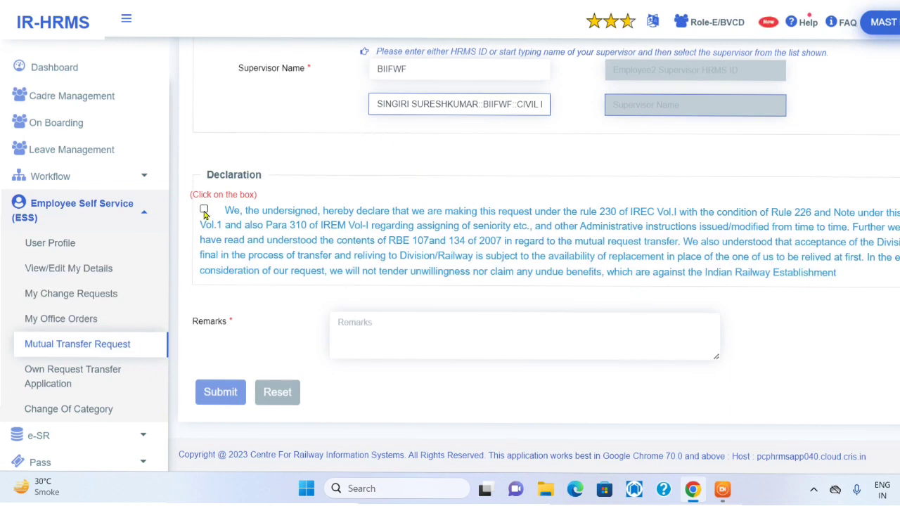
Tick the Declaration checkbox to accept the declaration
click(204, 211)
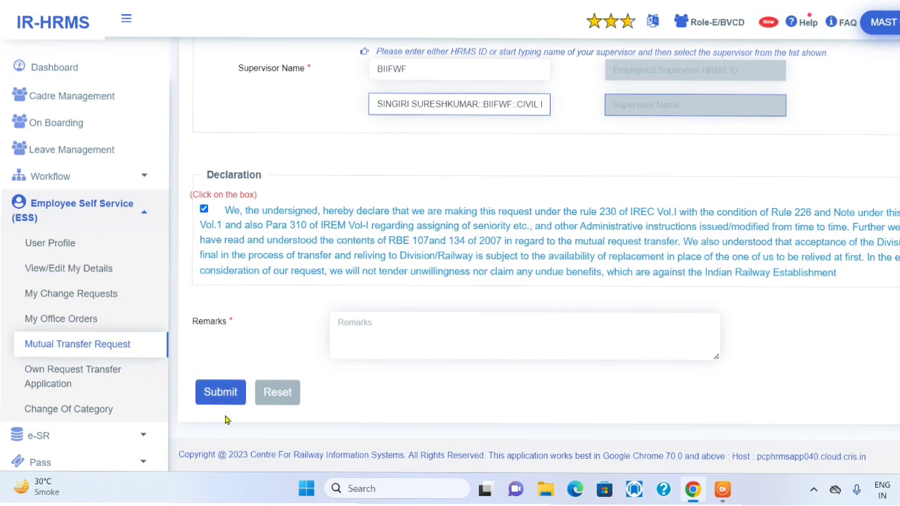
click(204, 209)
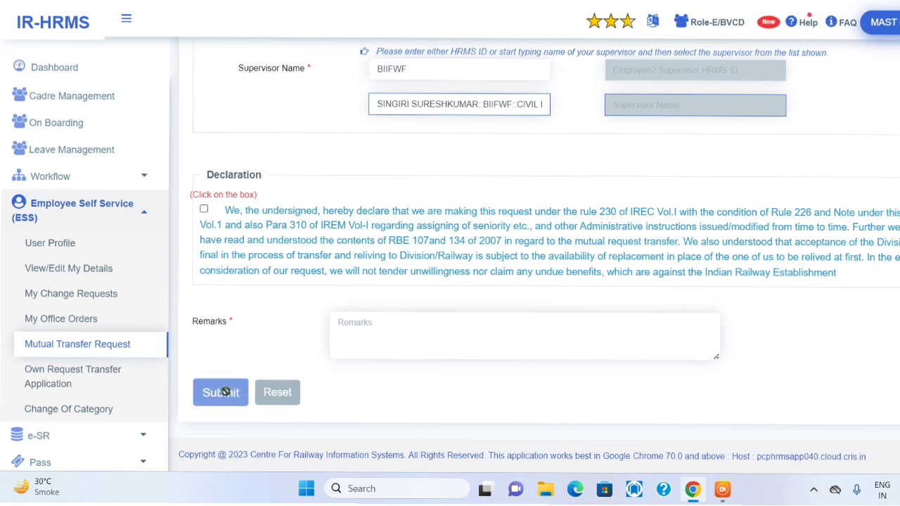
click(204, 211)
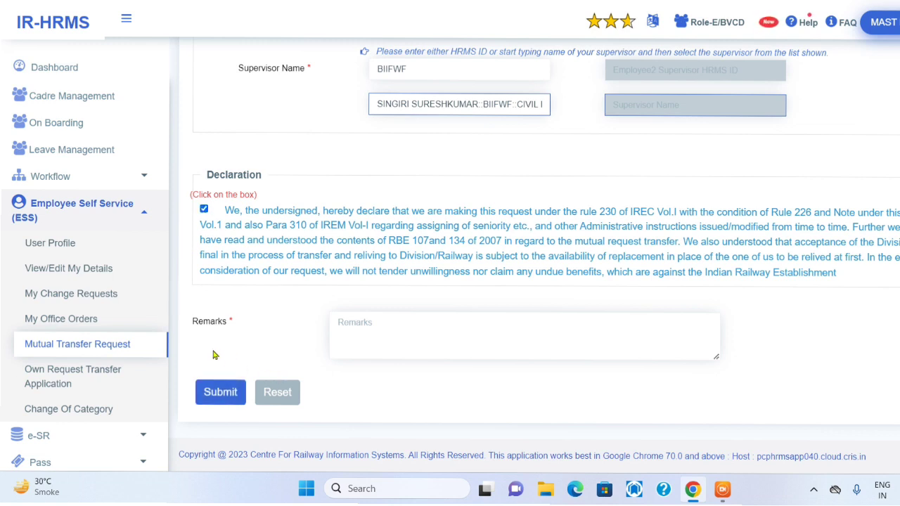
Enter remarks 'MUTUAL TRANSFER' and submit the mutual transfer request
click(391, 322)
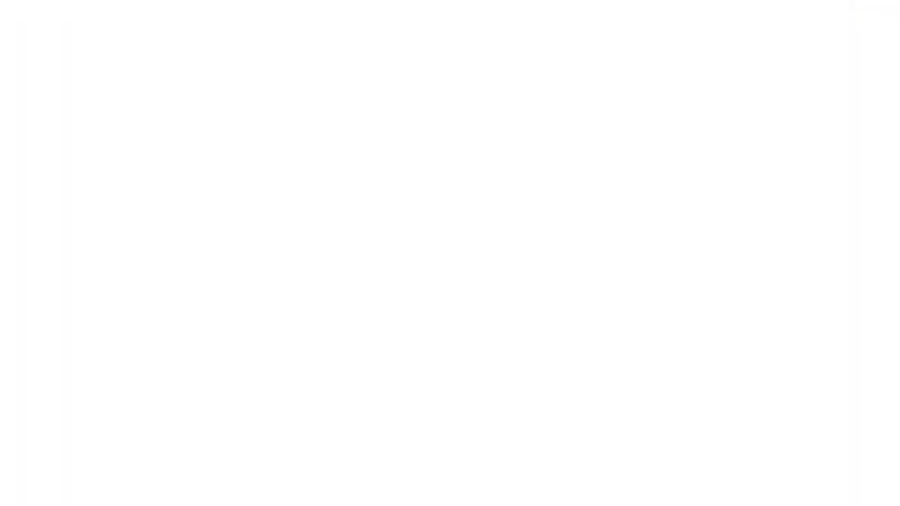
text(MUTUAL TRANSFER)
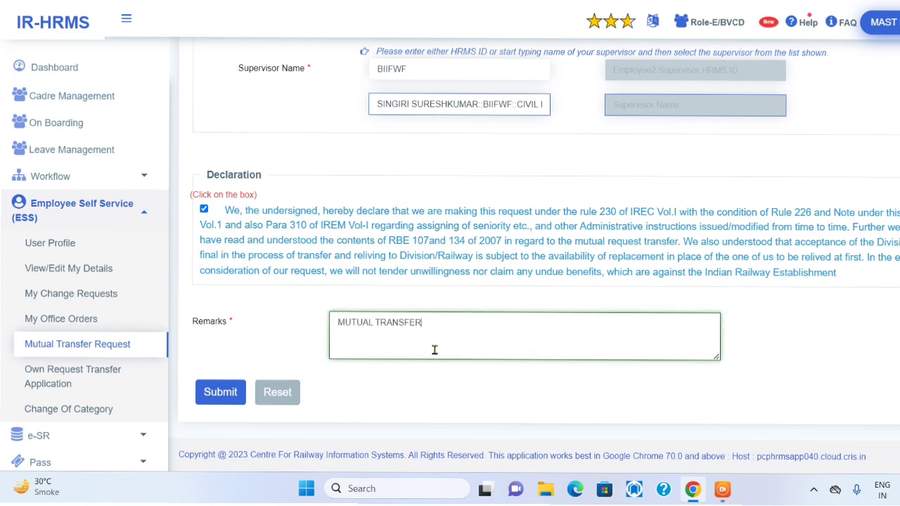
click(206, 392)
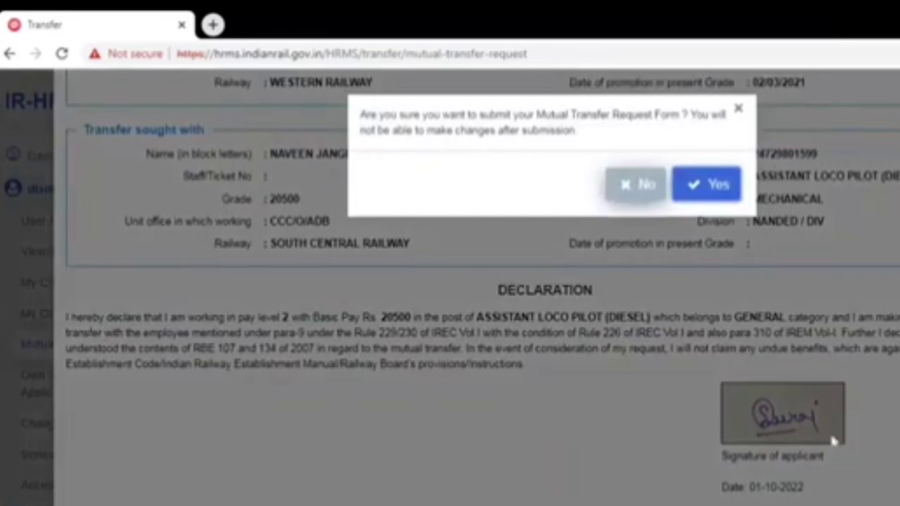
Confirm the submission, then enter the transaction OTP and verify it to submit the request
click(711, 197)
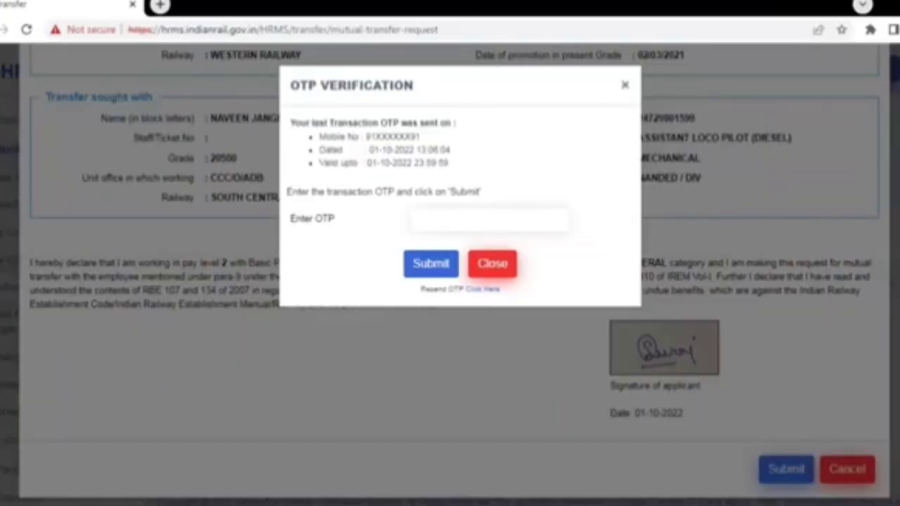
click(490, 218)
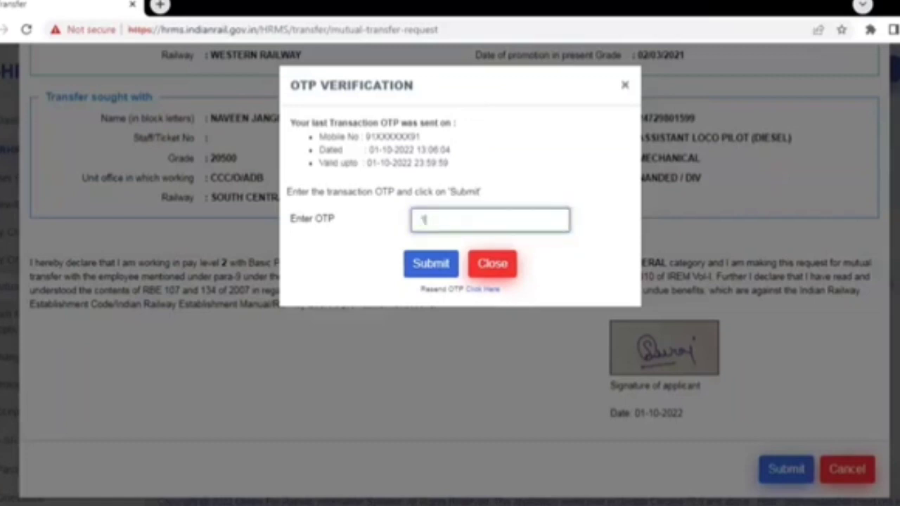
click(431, 264)
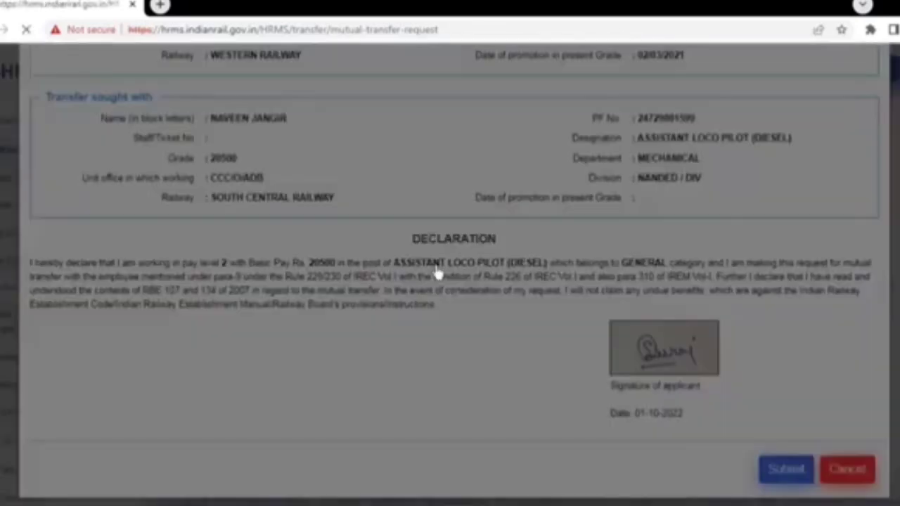